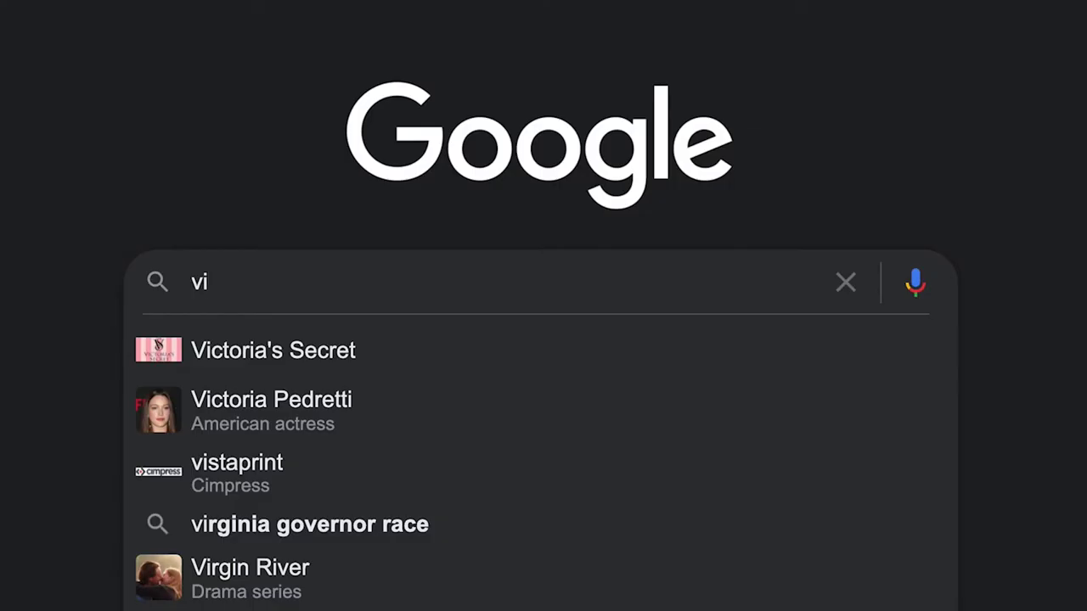
- Search Google for "virtual light studio" and open the Interactive portrait lighting result
text(r)
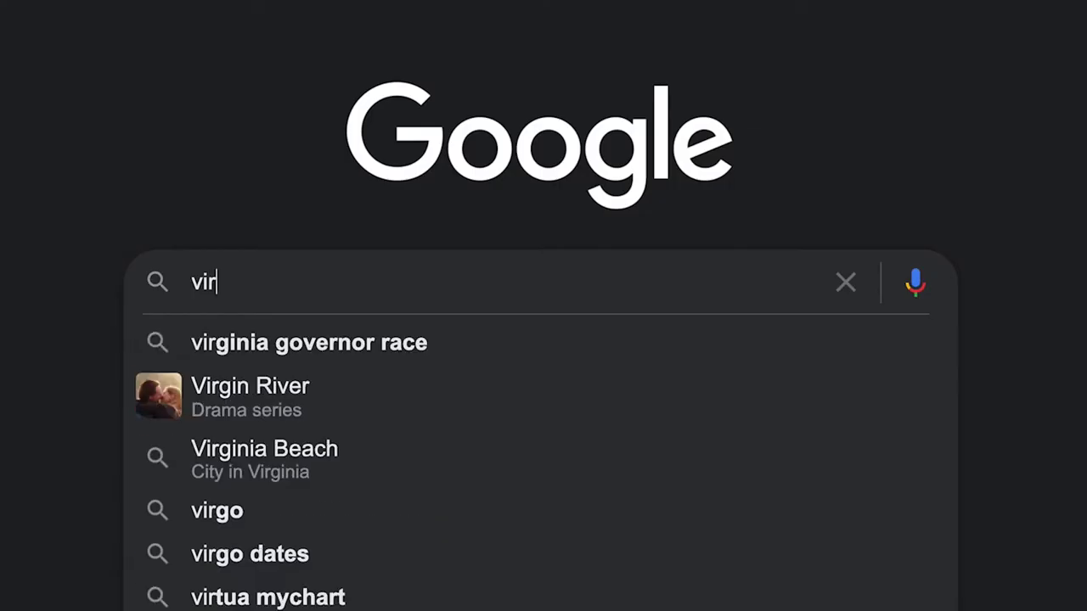
text(tual )
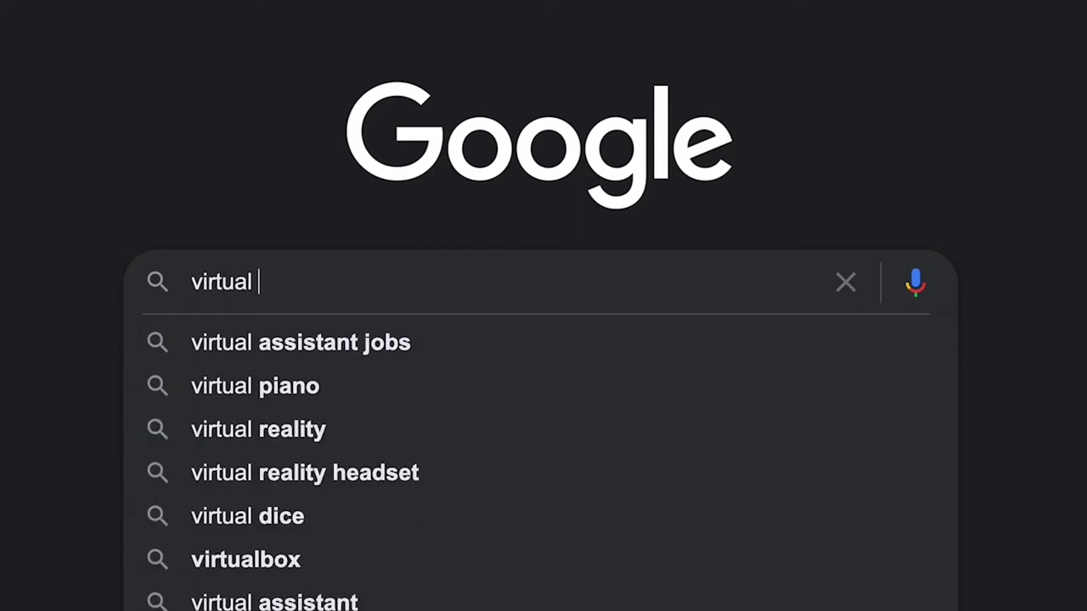
text(light)
key(Down)
key(Return)
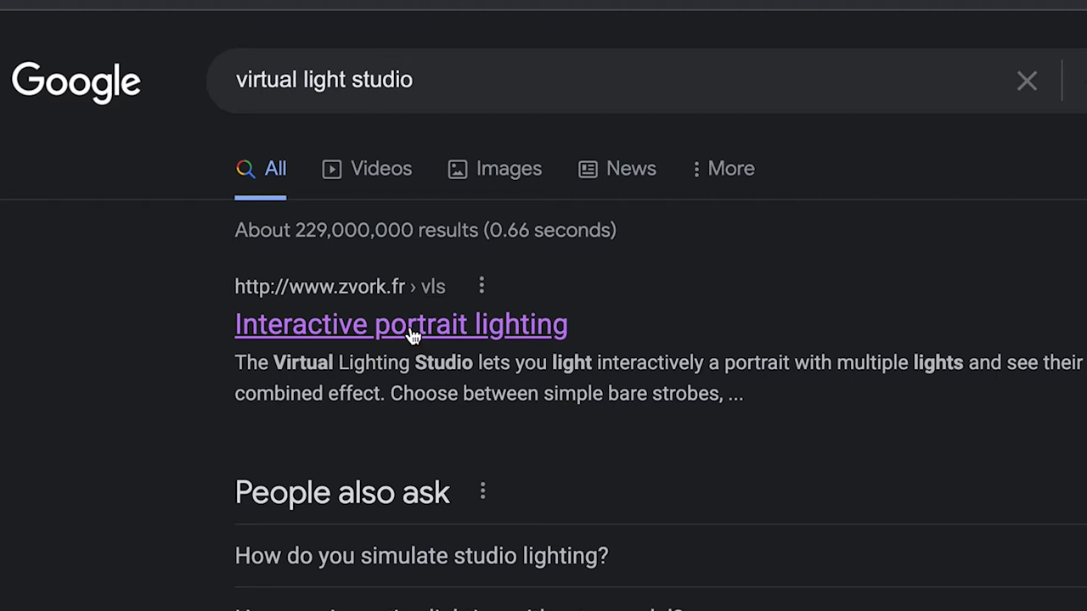
click(412, 336)
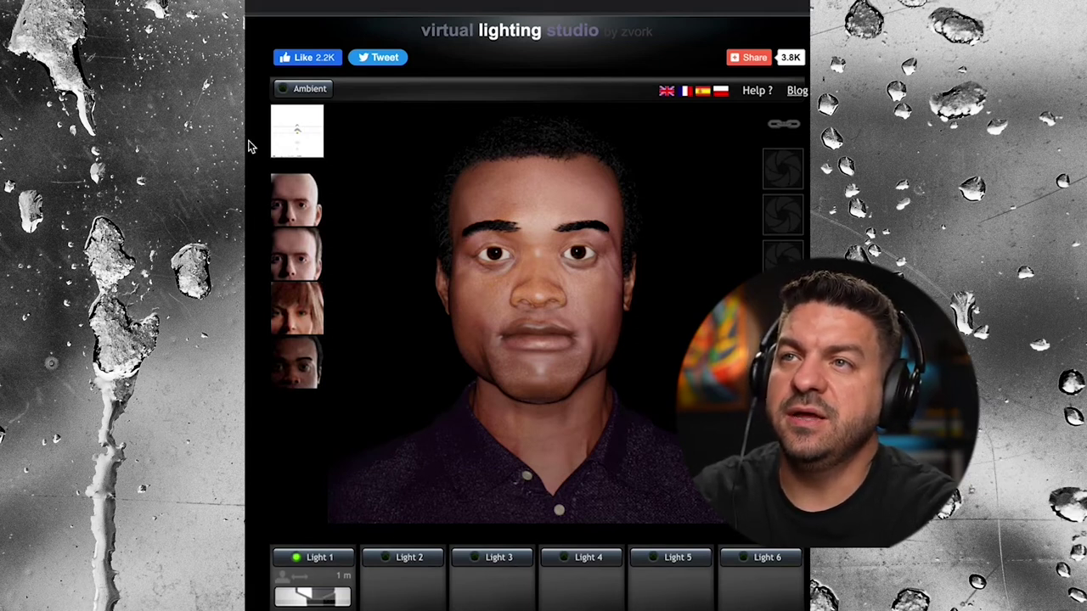
- Place Light 1 in the lighting diagram about 0.66 m left, 0.66 m in front of and 0.38 m above the subject
click(297, 141)
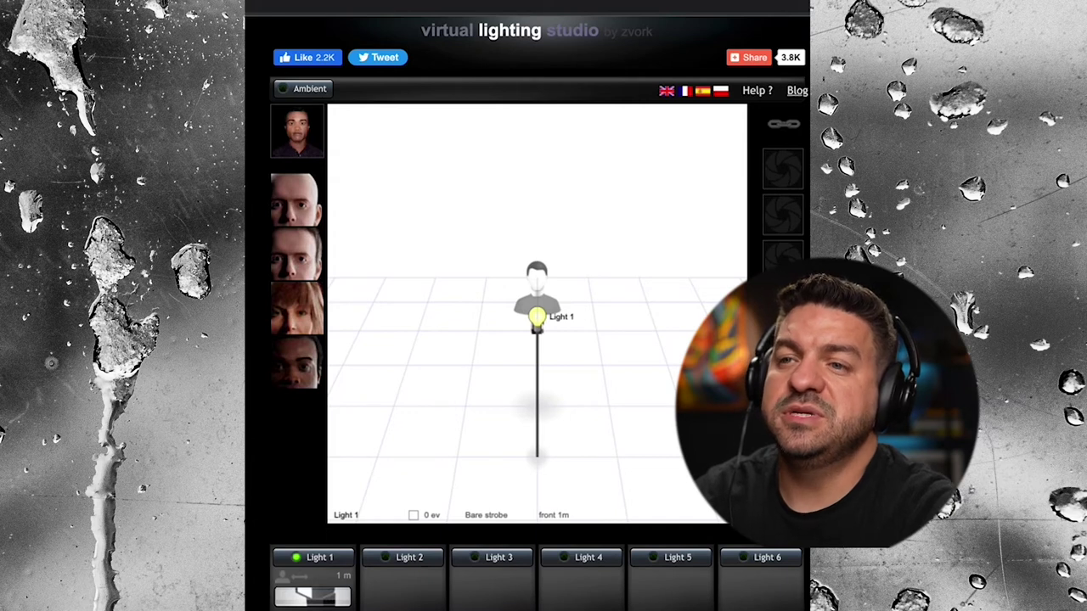
drag(536, 317, 473, 302)
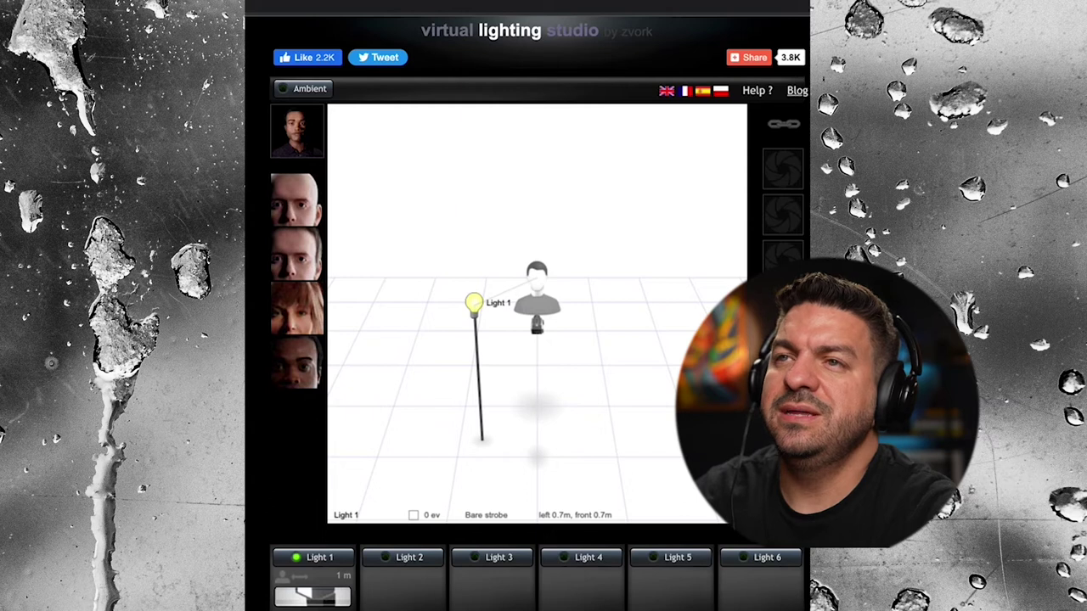
click(291, 149)
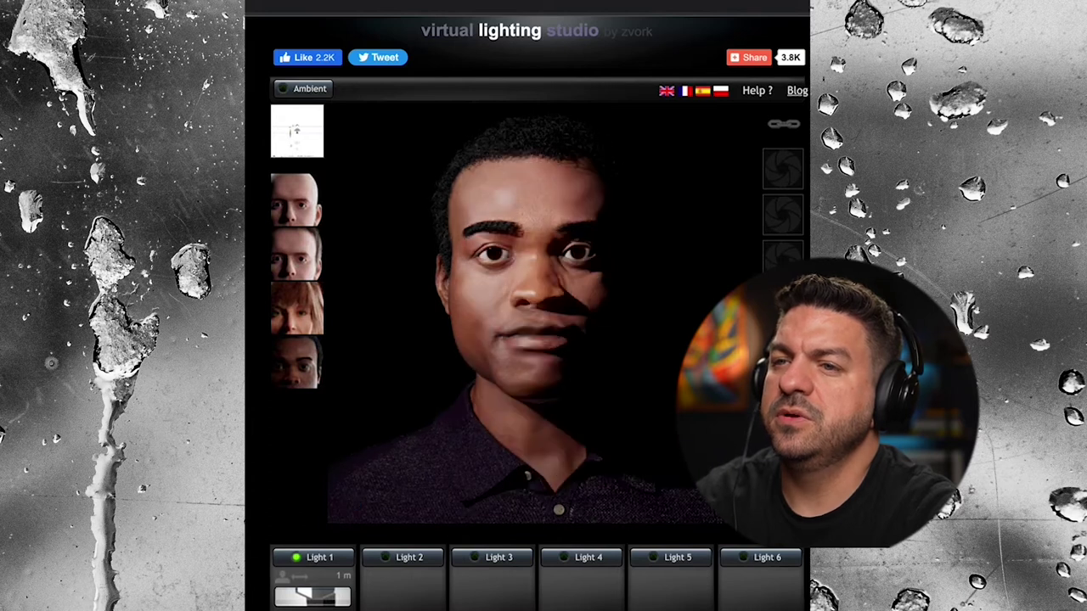
click(297, 131)
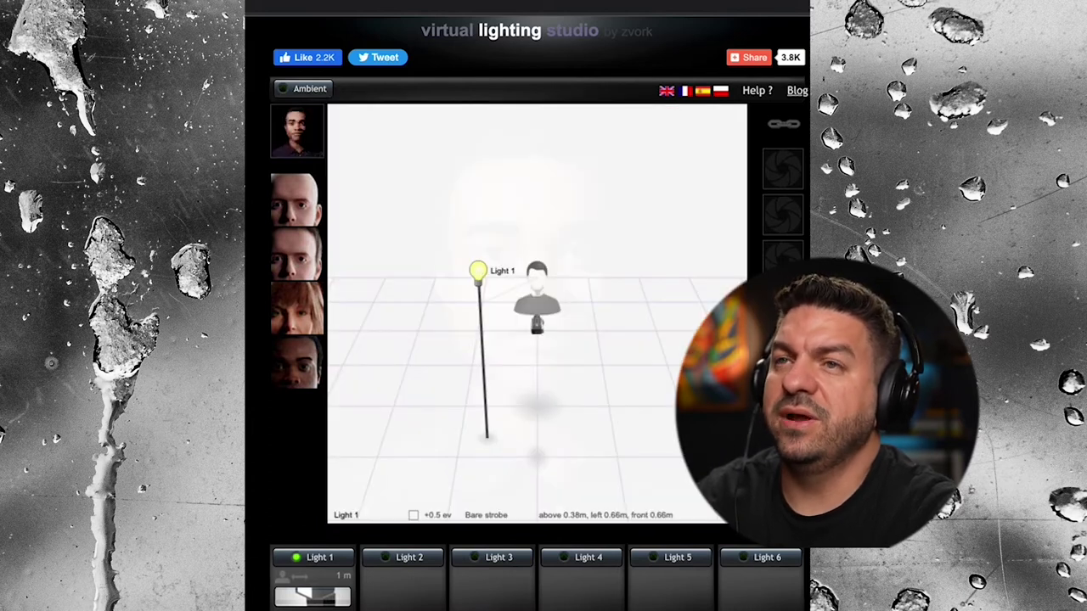
- Fit Light 1 with the 40 x 50 cm soft box while viewing the portrait
click(305, 152)
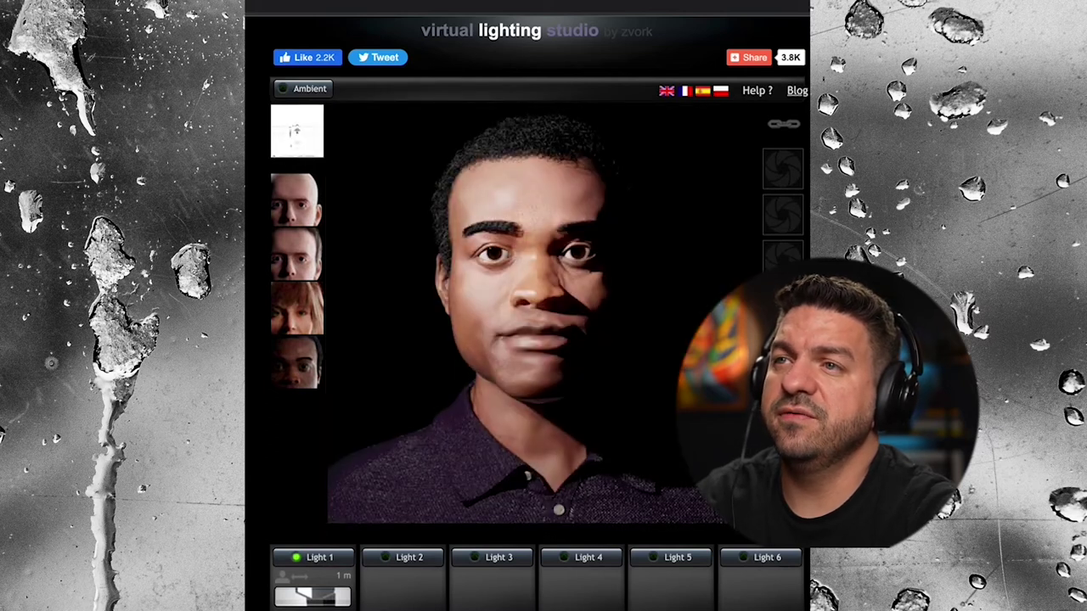
click(323, 603)
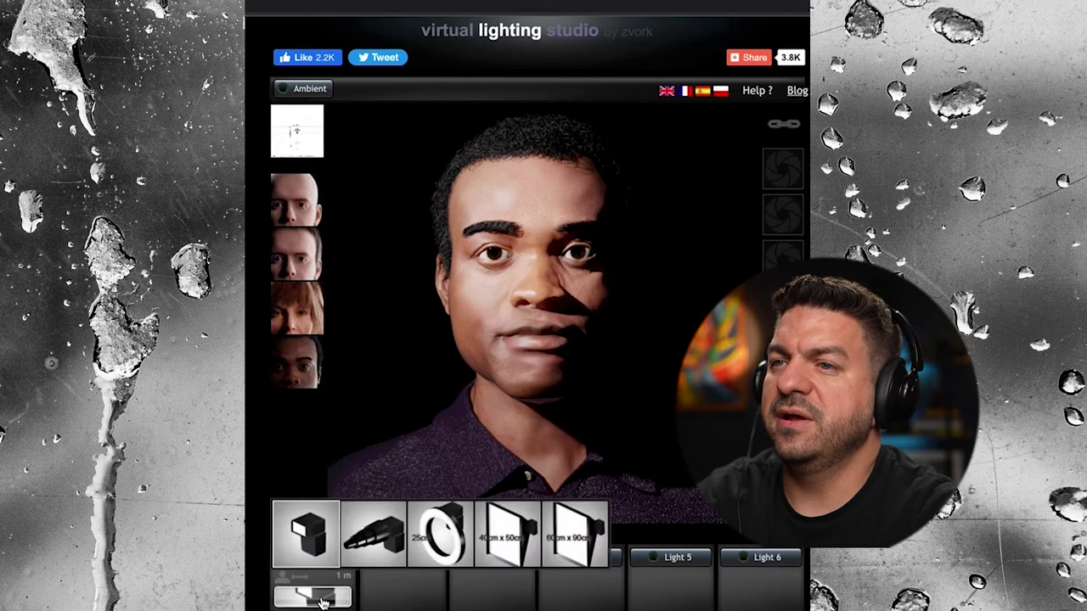
click(487, 557)
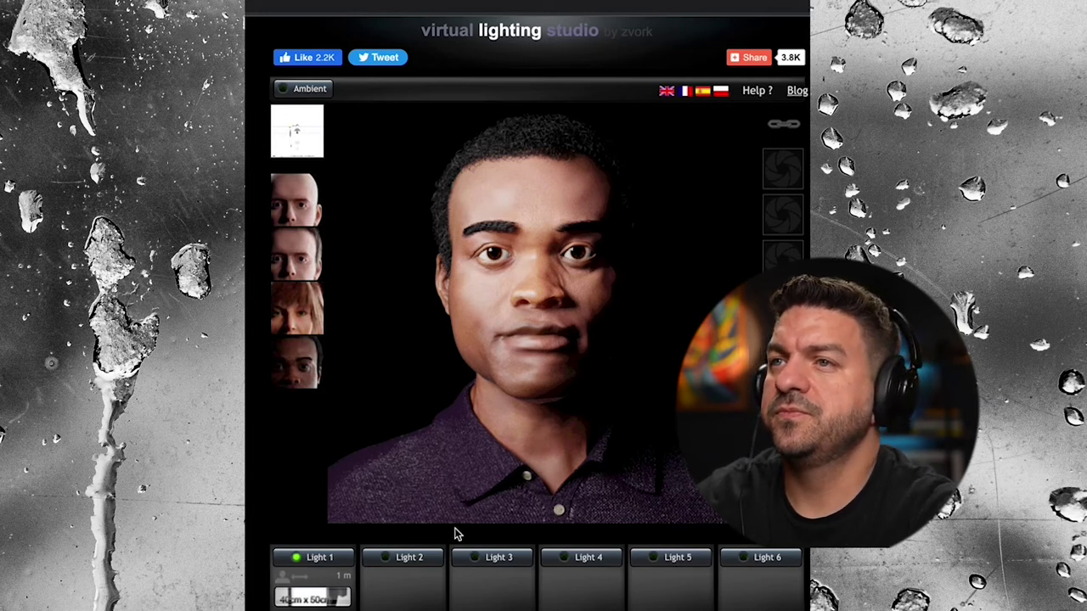
- Turn on Light 2 and place it about 0.86 m right, 0.38 m in front of and 0.38 m above the subject
click(294, 123)
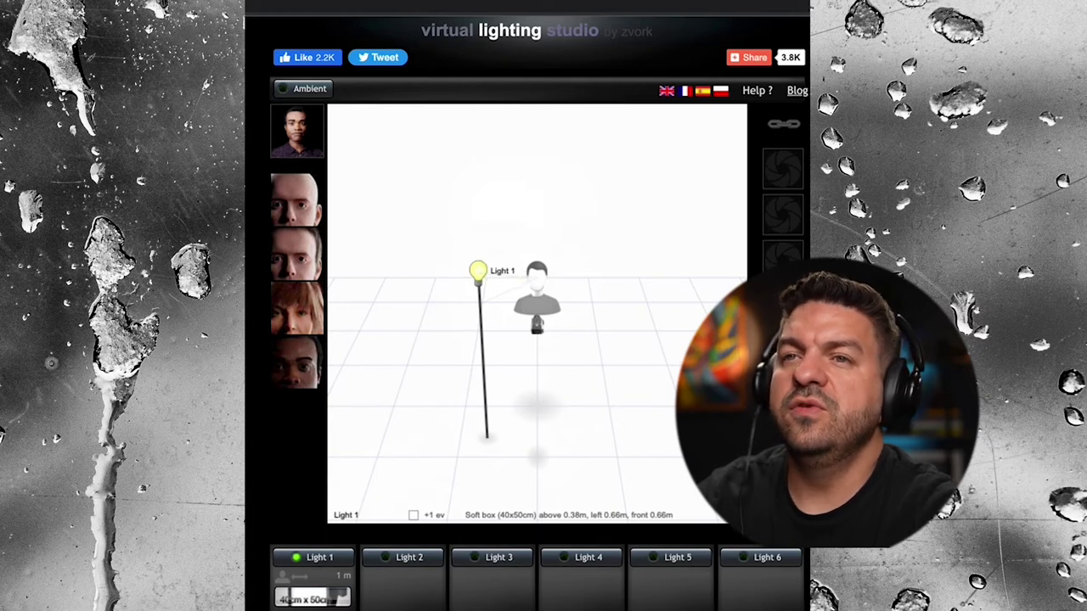
click(389, 557)
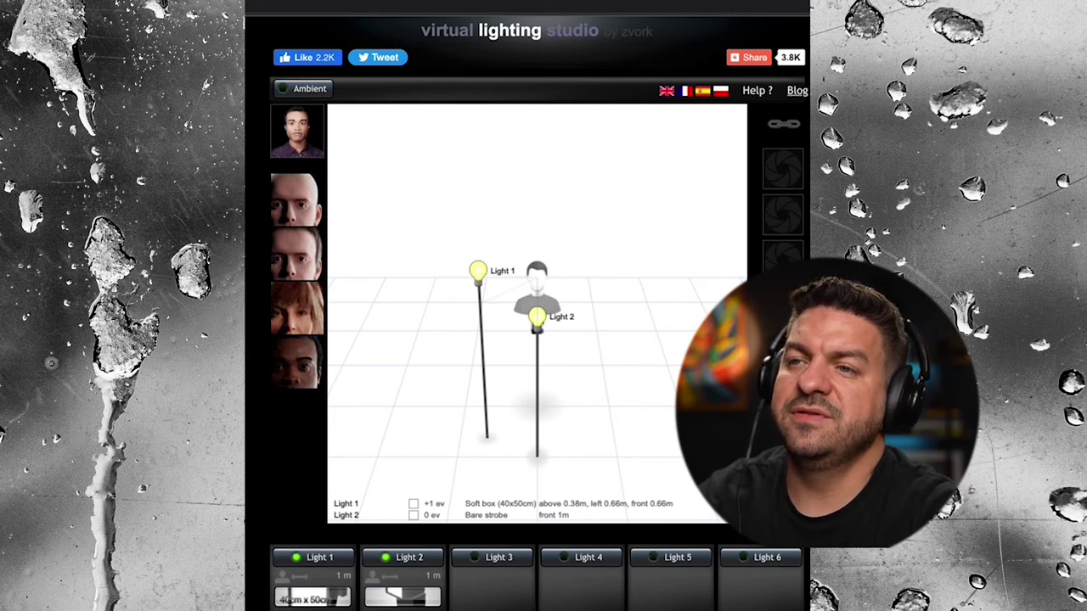
drag(402, 608, 420, 608)
mouse_move(599, 302)
mouse_down()
mouse_move(617, 274)
mouse_move(615, 290)
mouse_up()
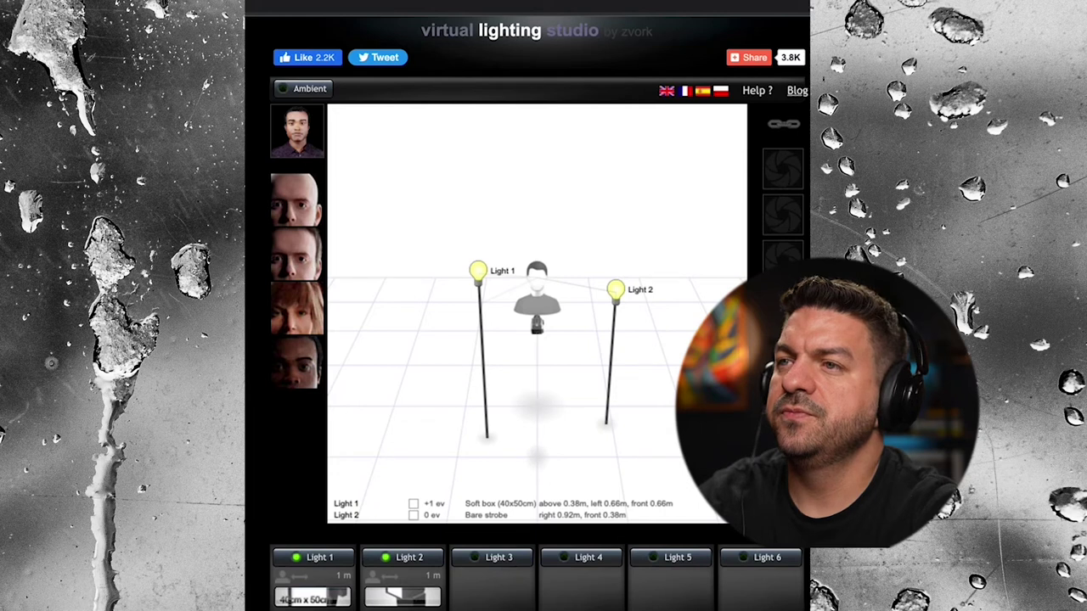
click(403, 607)
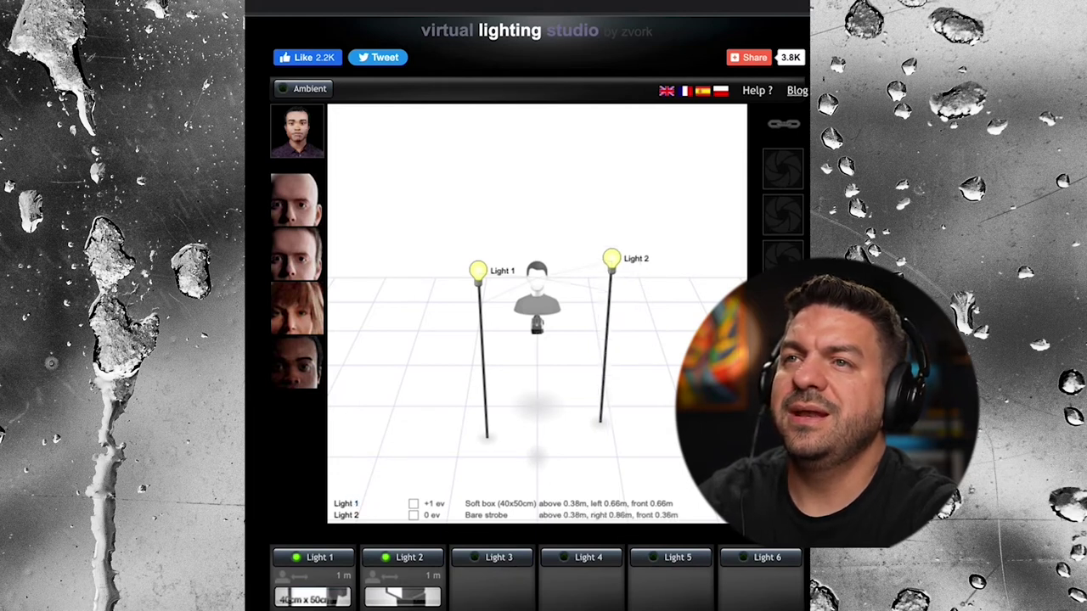
- Try the 60 x 90 cm soft box on Light 2 in the portrait view and settle on the 40 x 50 cm one
click(288, 142)
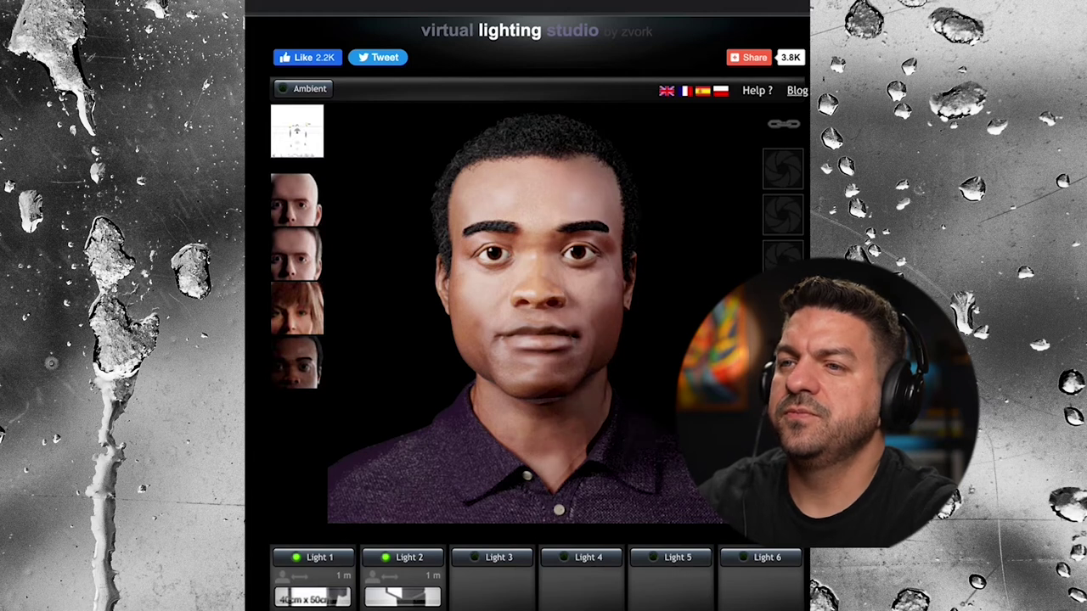
click(420, 602)
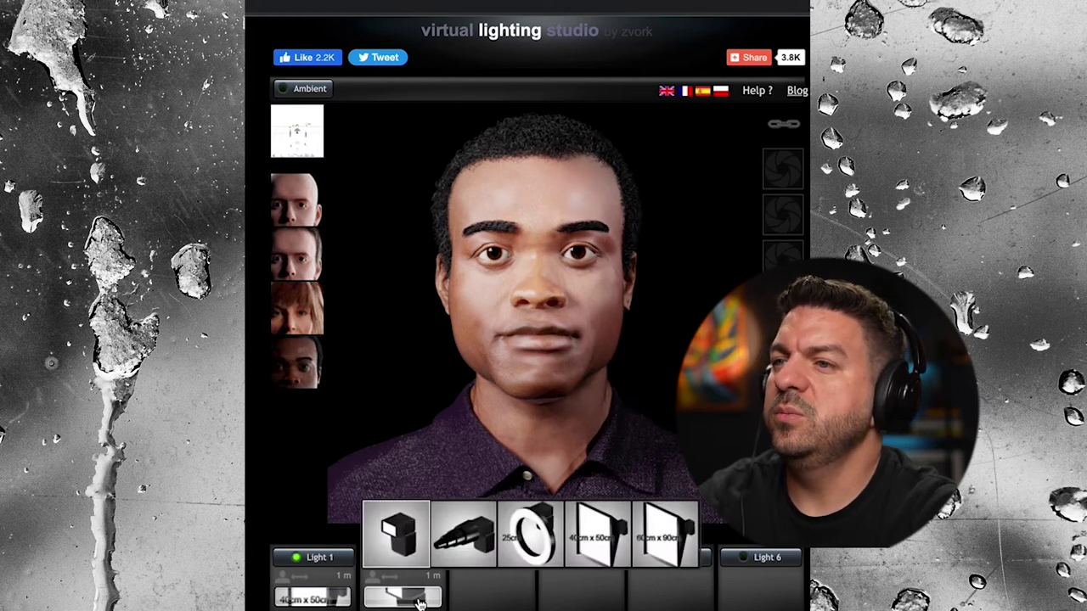
click(647, 546)
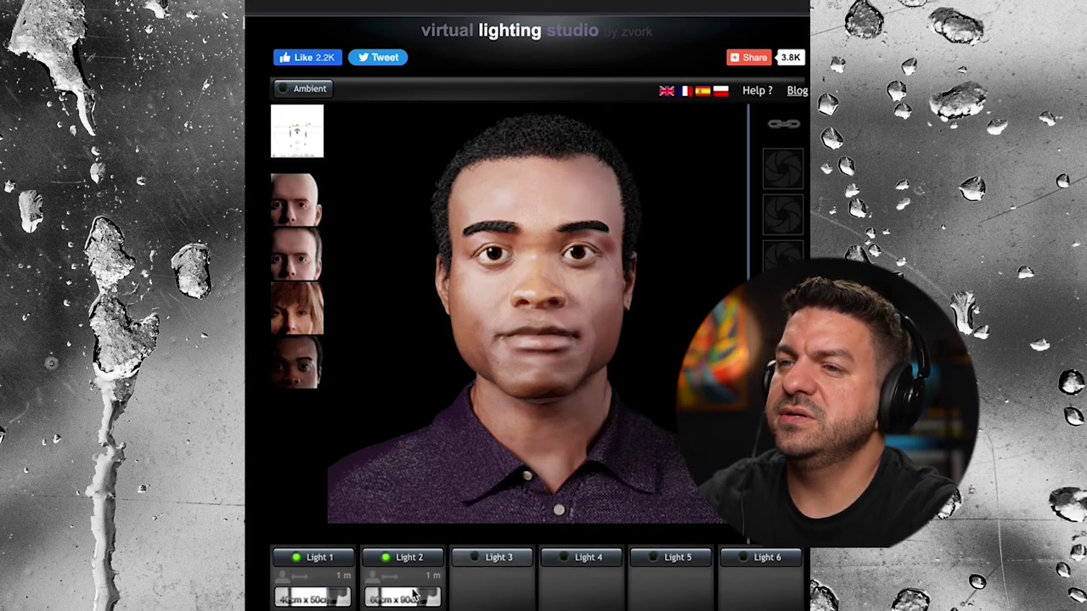
click(411, 596)
click(605, 556)
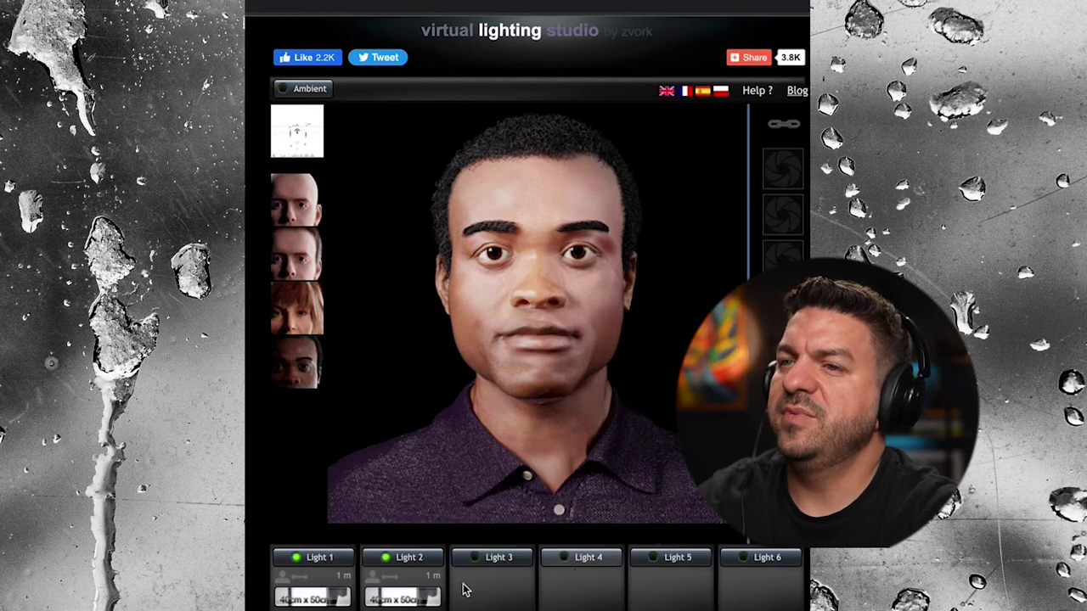
- Turn on Light 3 and place it behind the subject, about 0.7 m back and 0.7 m above
click(299, 133)
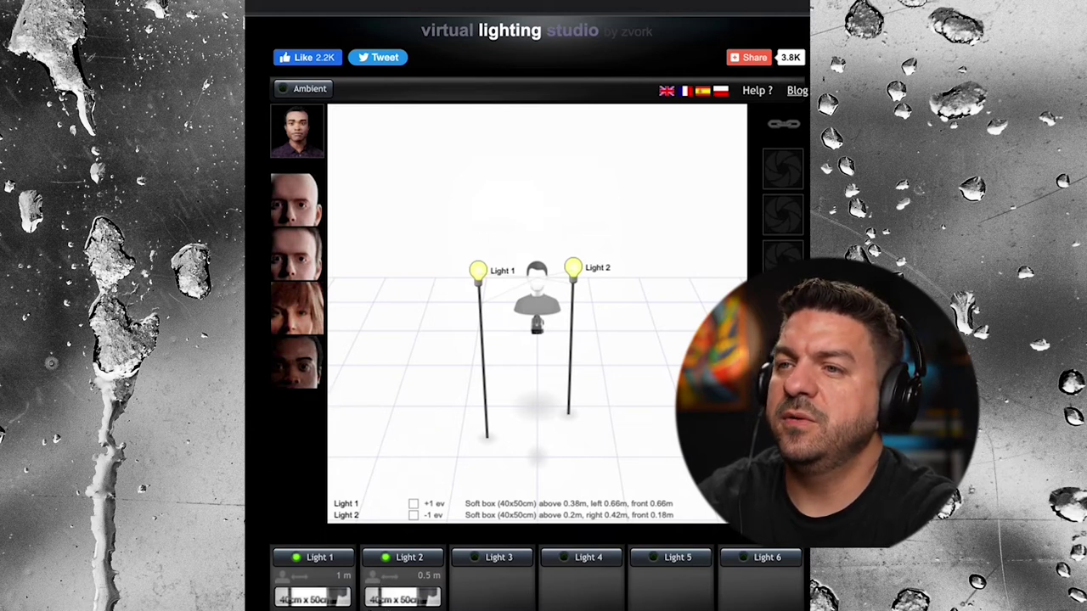
click(475, 561)
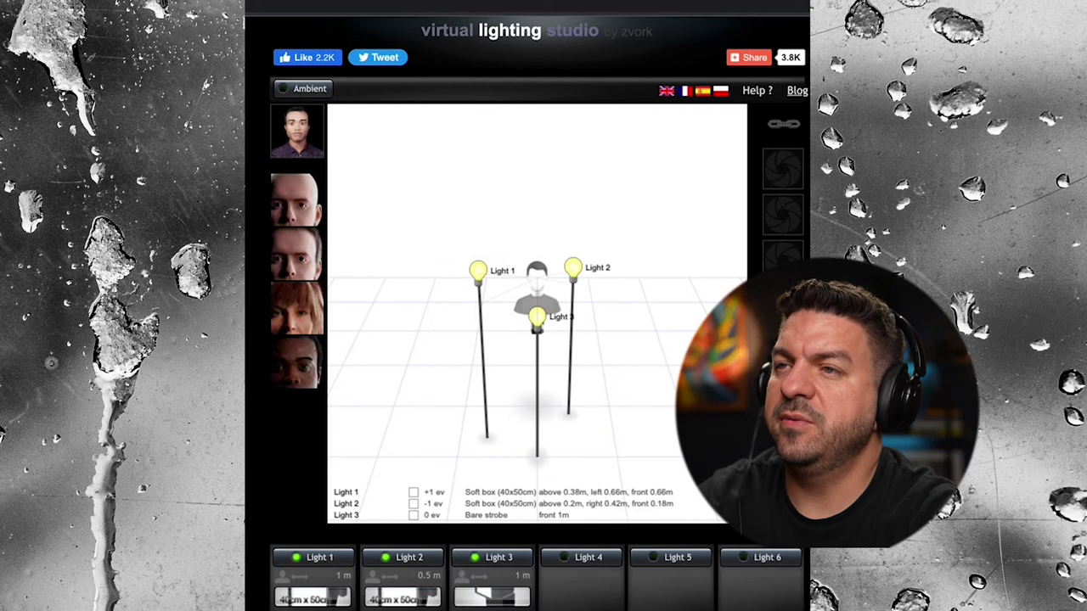
mouse_move(493, 610)
mouse_down()
mouse_move(513, 610)
mouse_move(492, 610)
mouse_up()
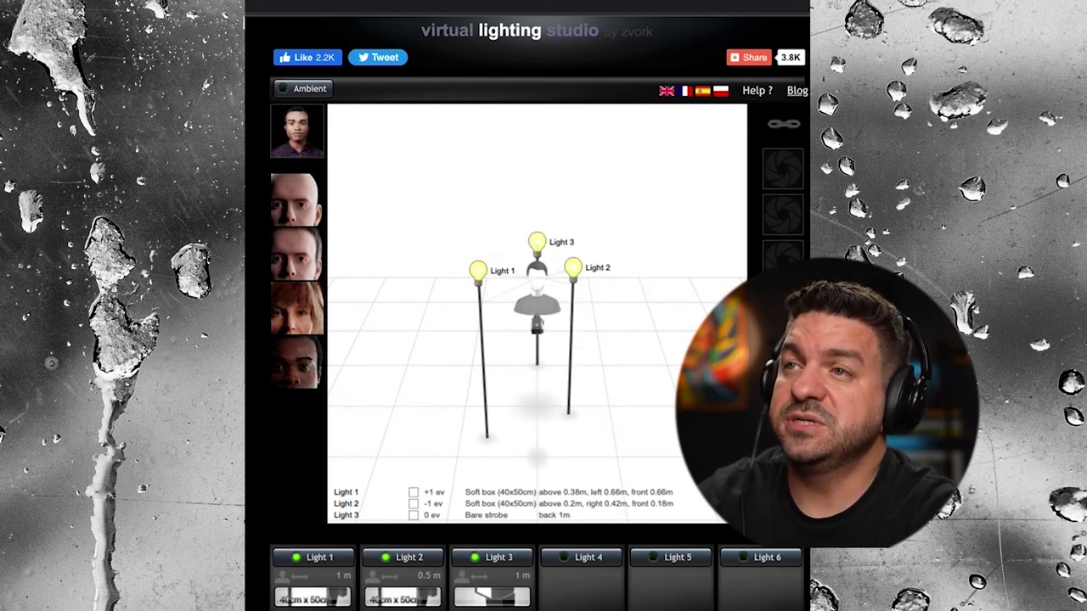
drag(536, 242, 536, 200)
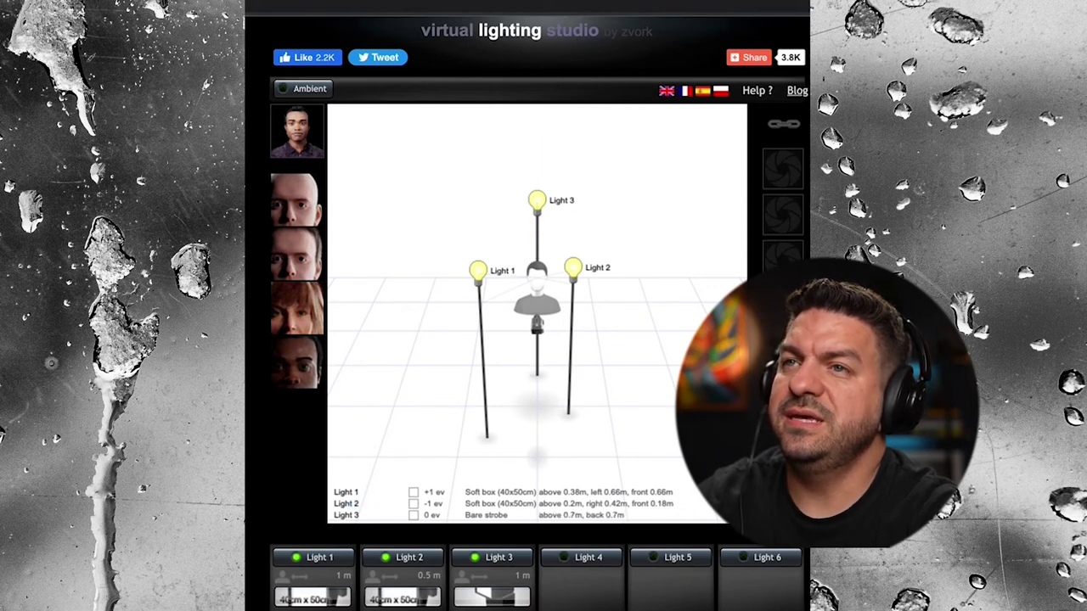
- Isolate Light 3 in the portrait view and give it a magenta gel and a snoot
click(302, 151)
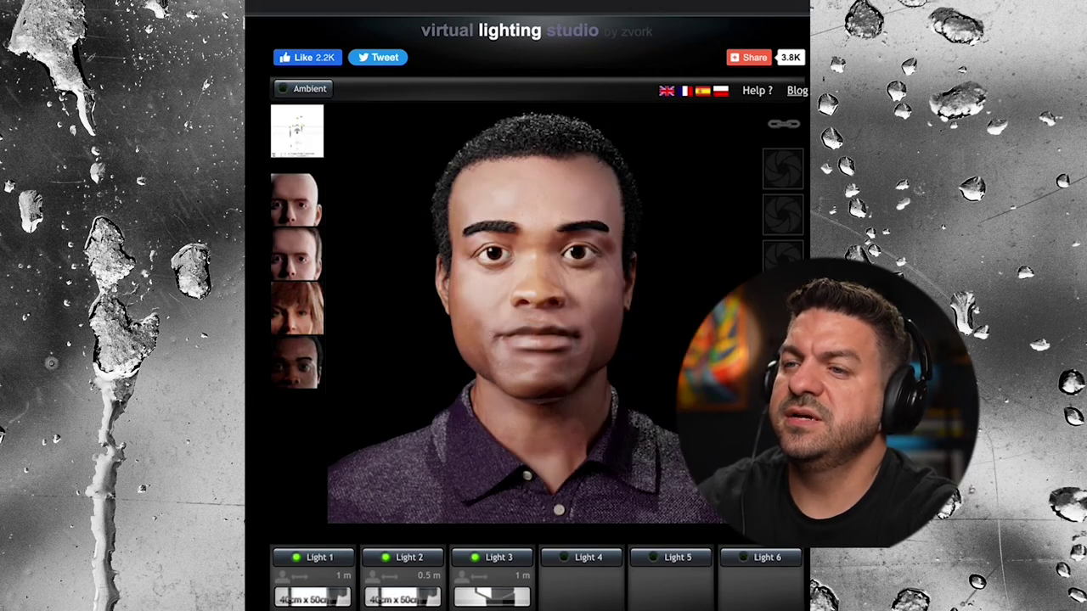
click(493, 608)
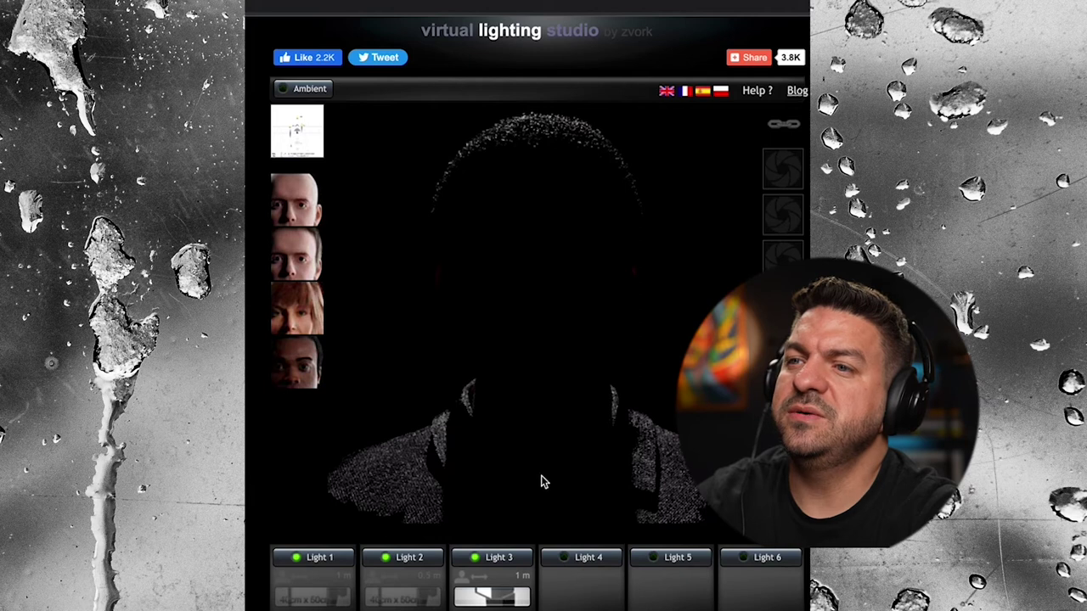
click(526, 605)
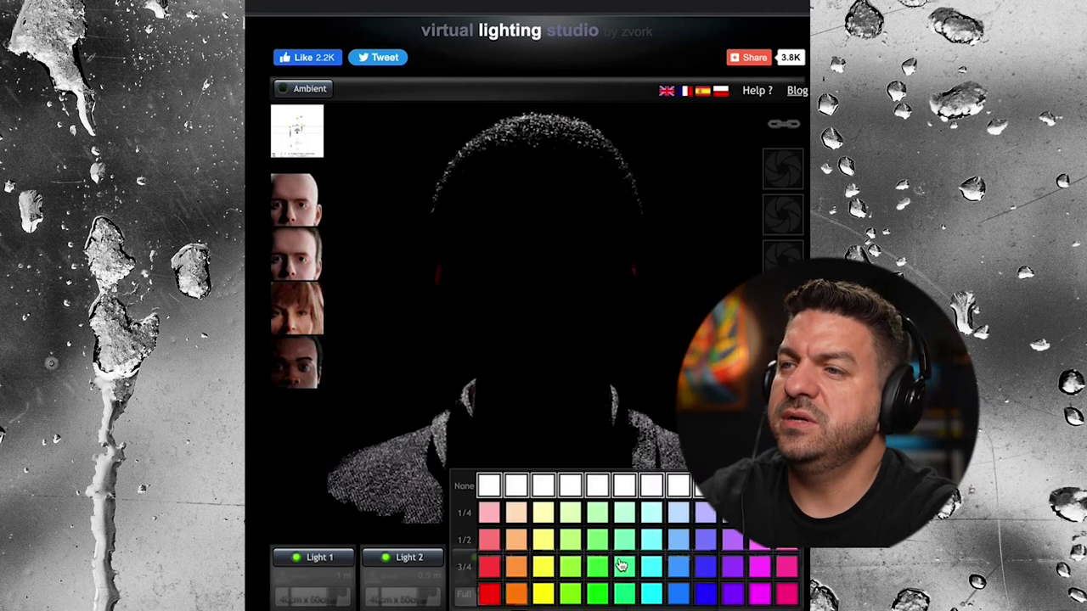
click(788, 596)
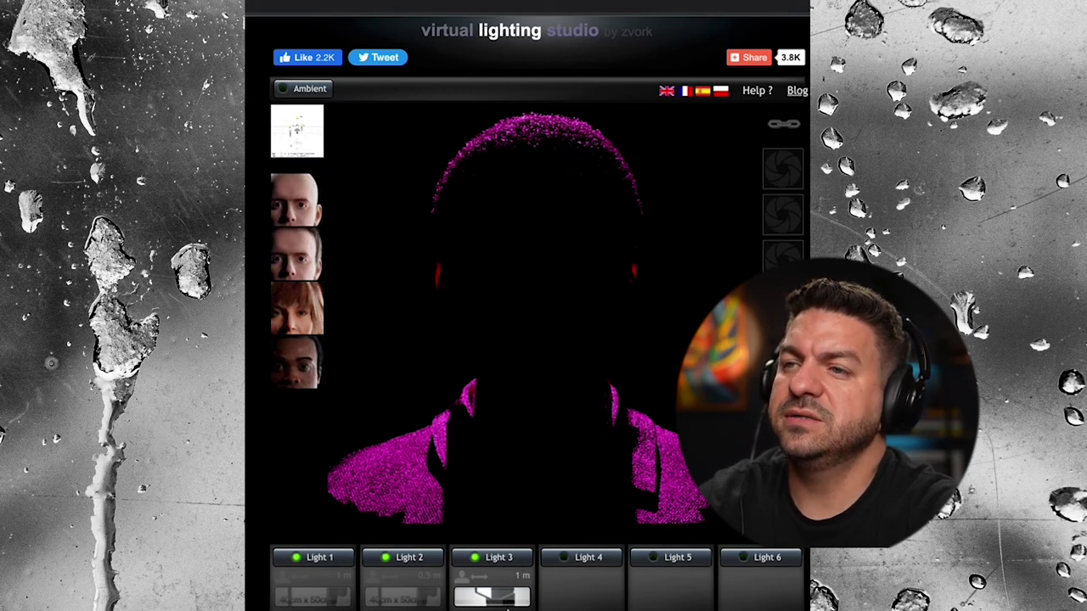
click(507, 603)
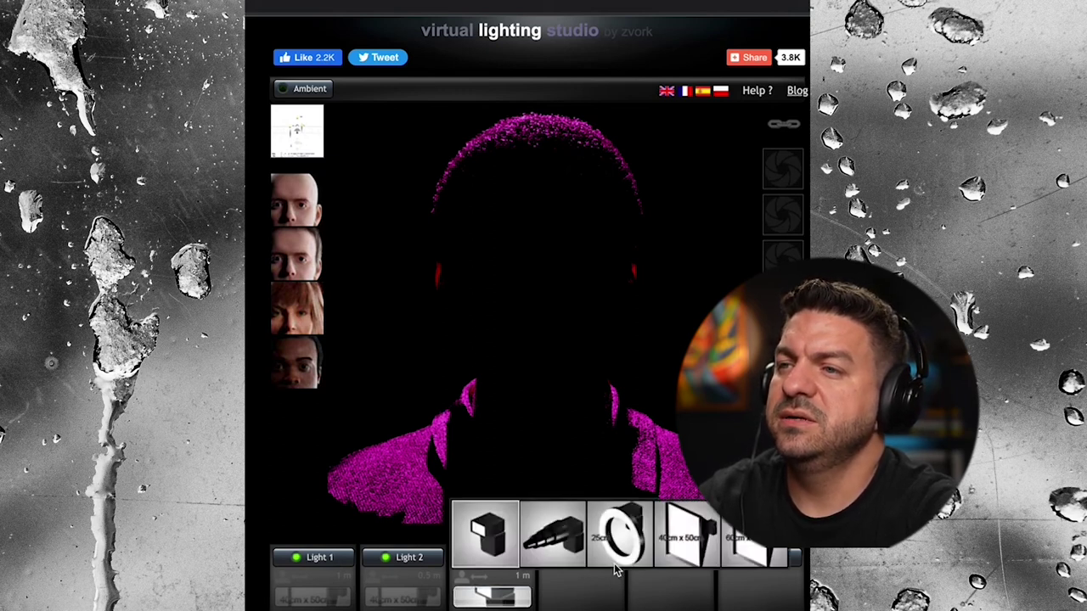
click(556, 545)
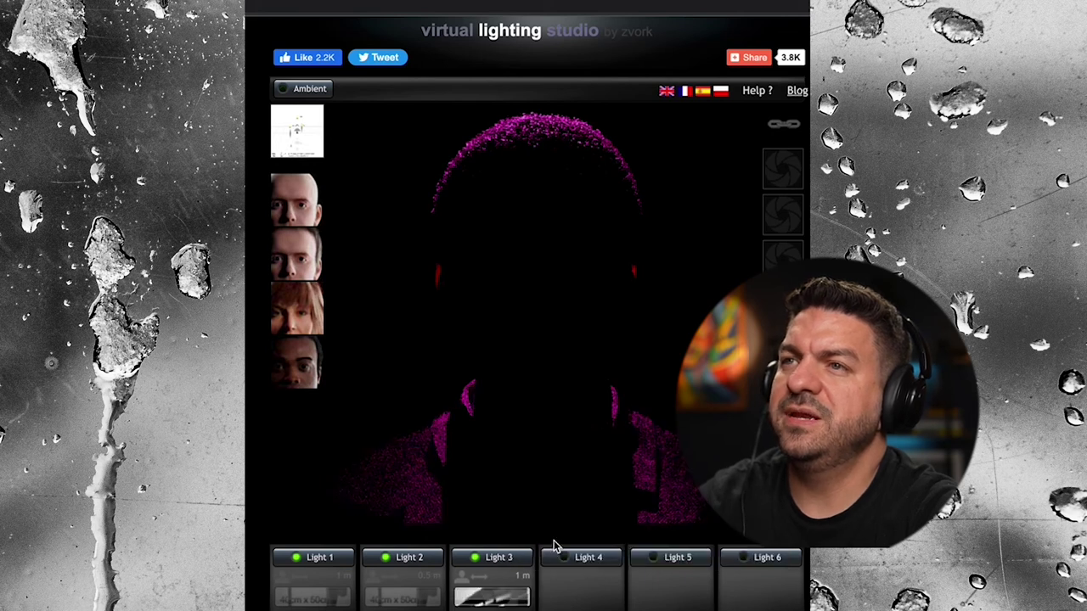